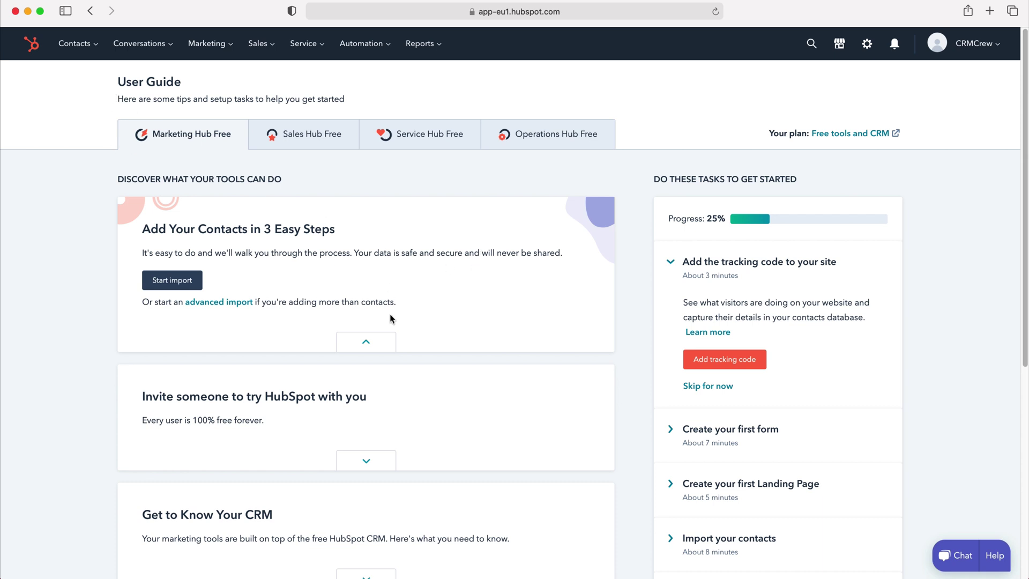
Go to the Contacts list showing the two sample contact records
click(97, 45)
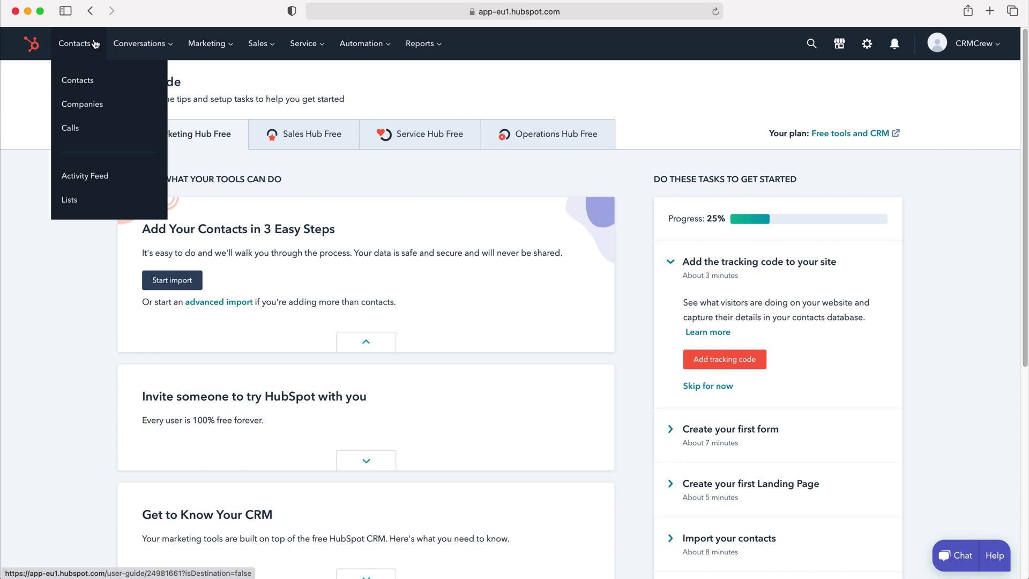
click(91, 80)
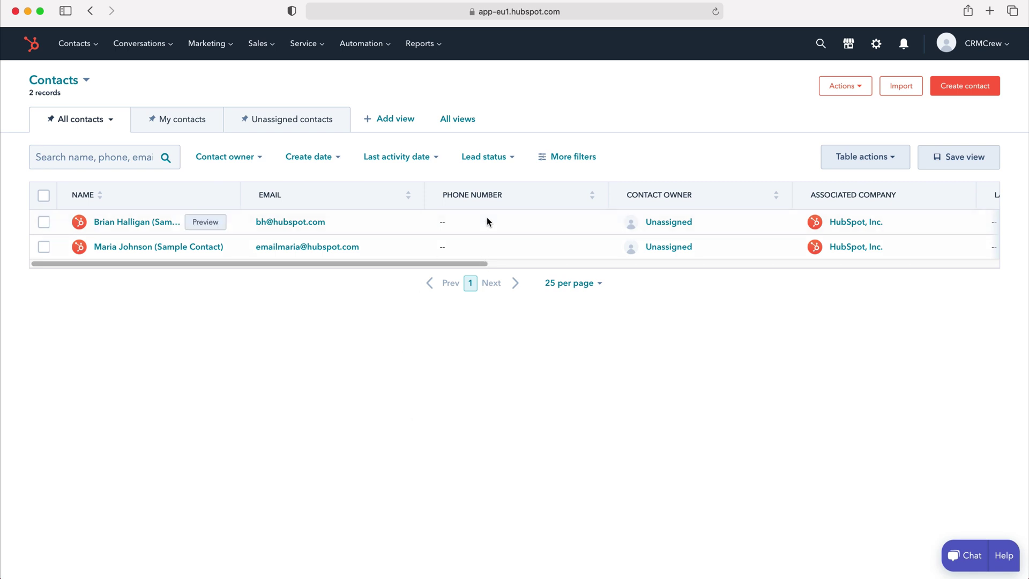
Add a 'First name contains exactly Brian' filter, narrowing the list to 1 of 2 contacts
click(581, 159)
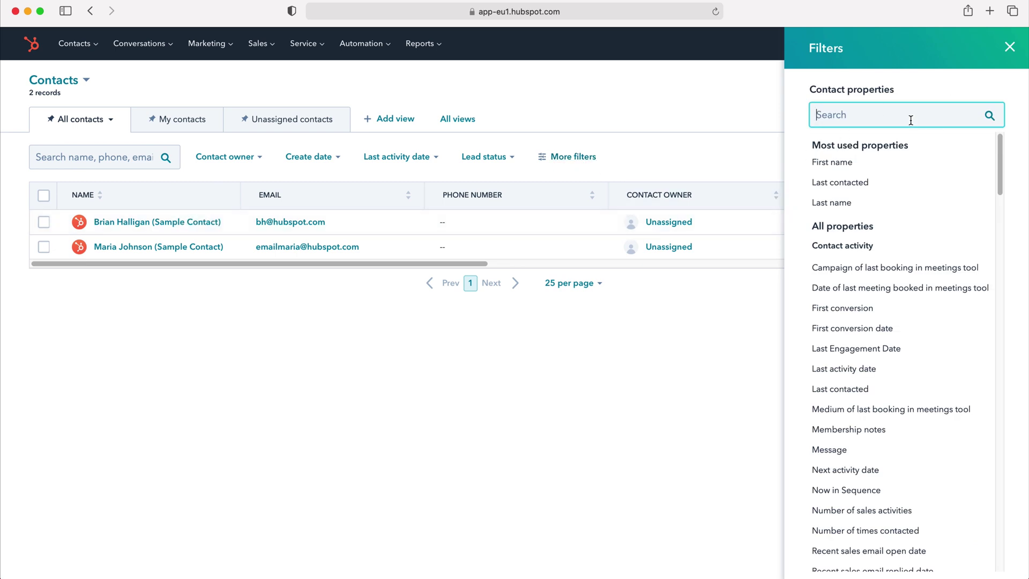
scroll(903, 170, down, 2)
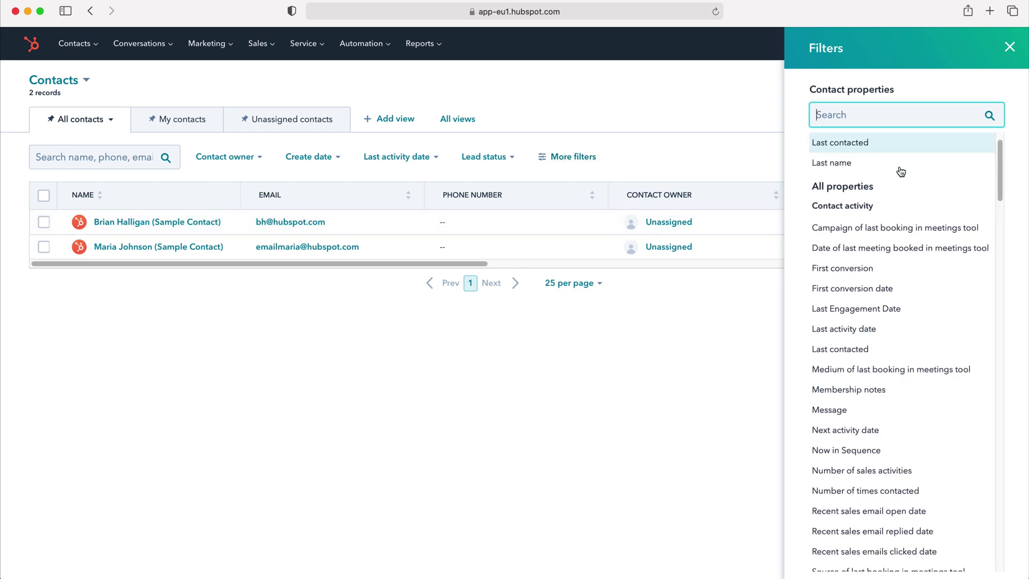
scroll(900, 171, down, 15)
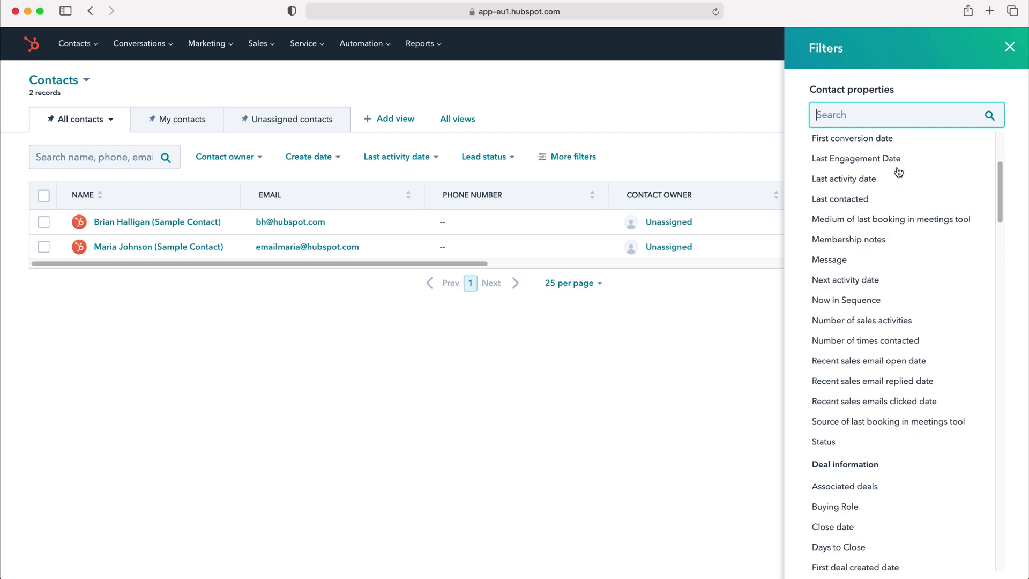
scroll(897, 171, down, 11)
scroll(894, 177, up, 14)
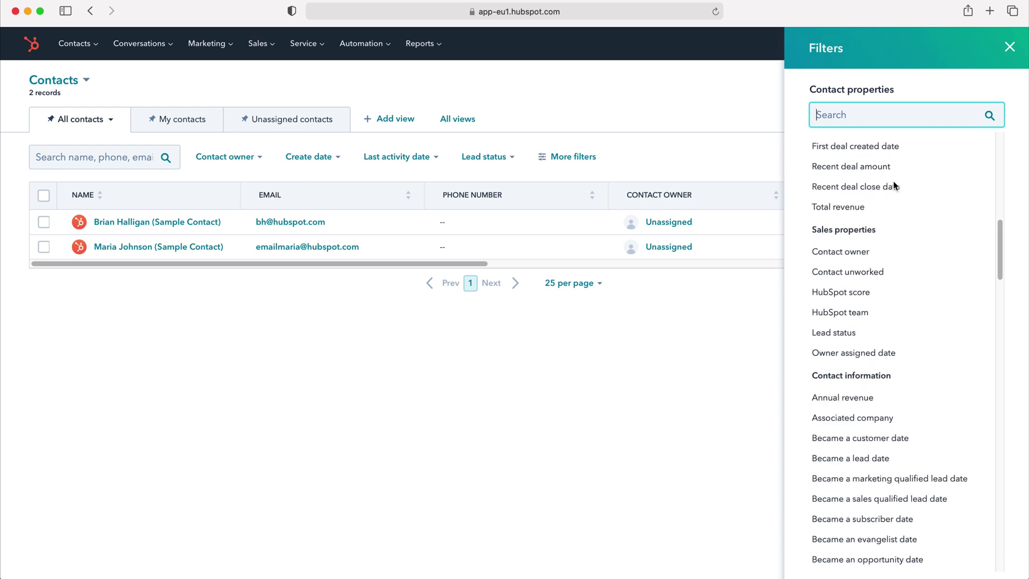
scroll(891, 182, up, 8)
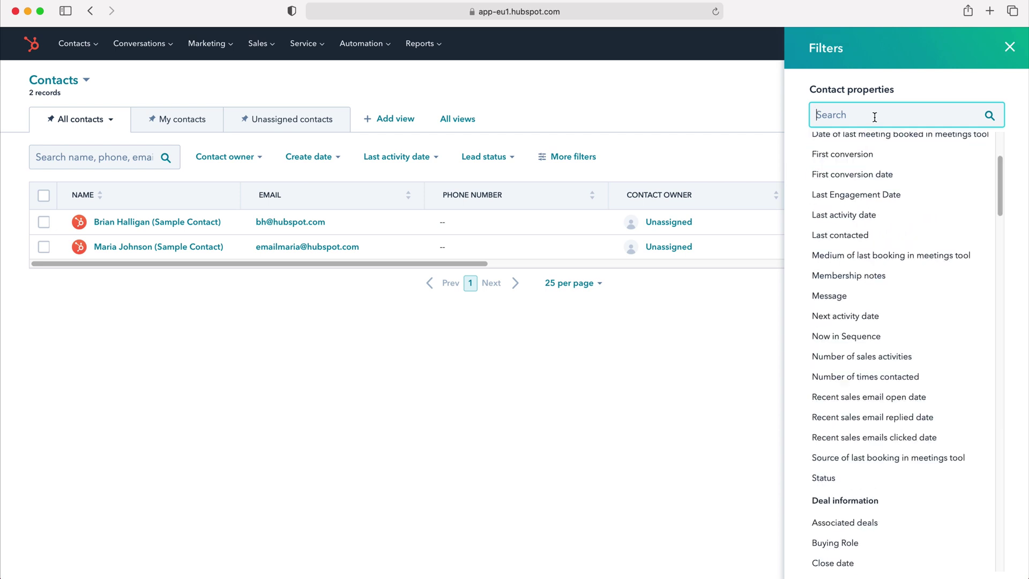
text(firs)
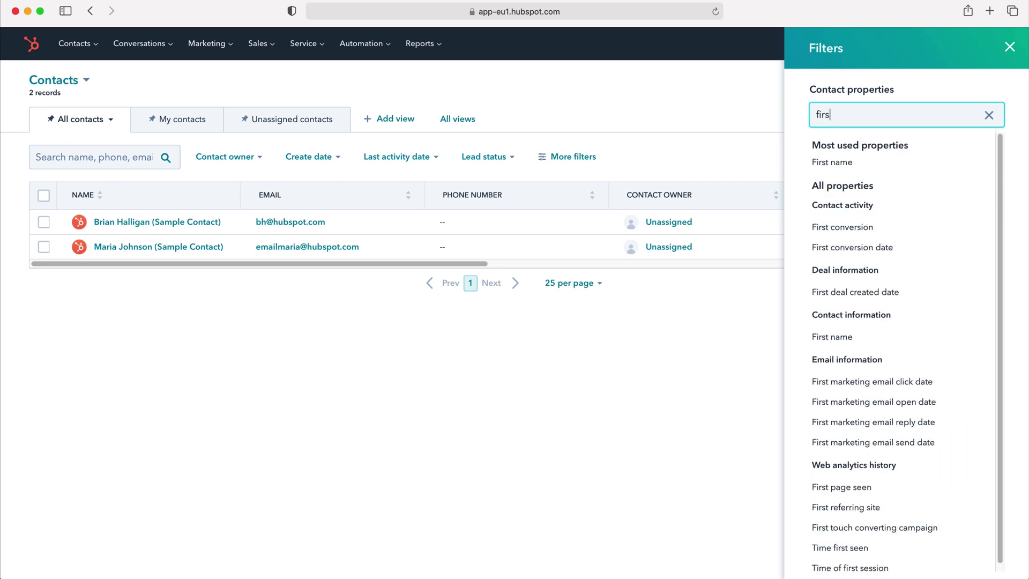
text(t name)
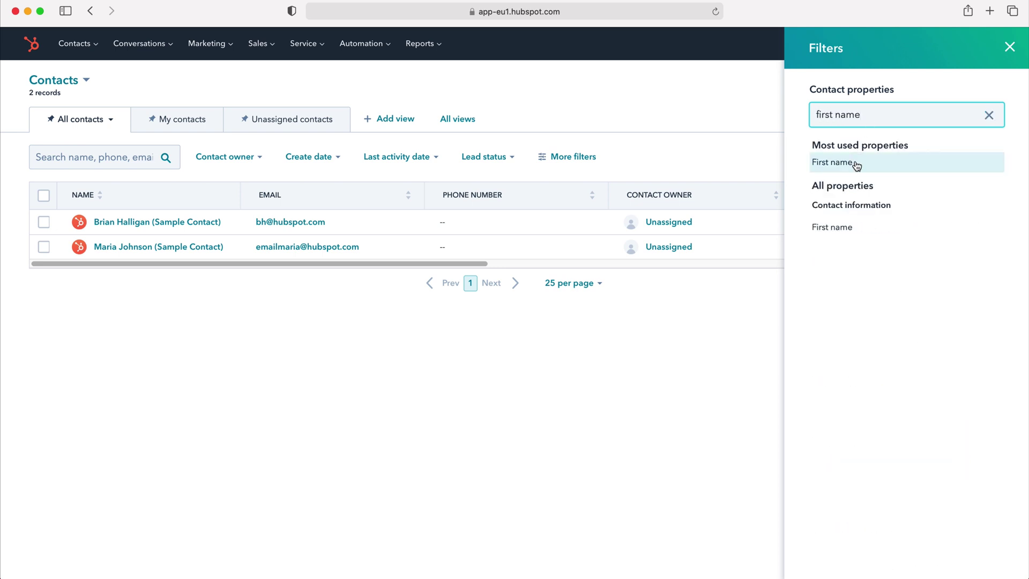
click(852, 164)
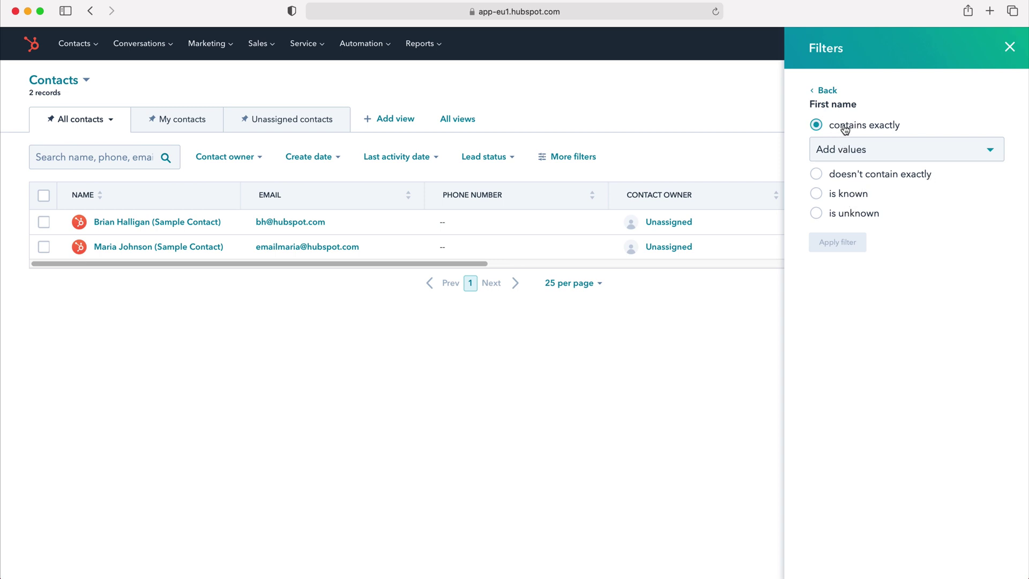
click(857, 148)
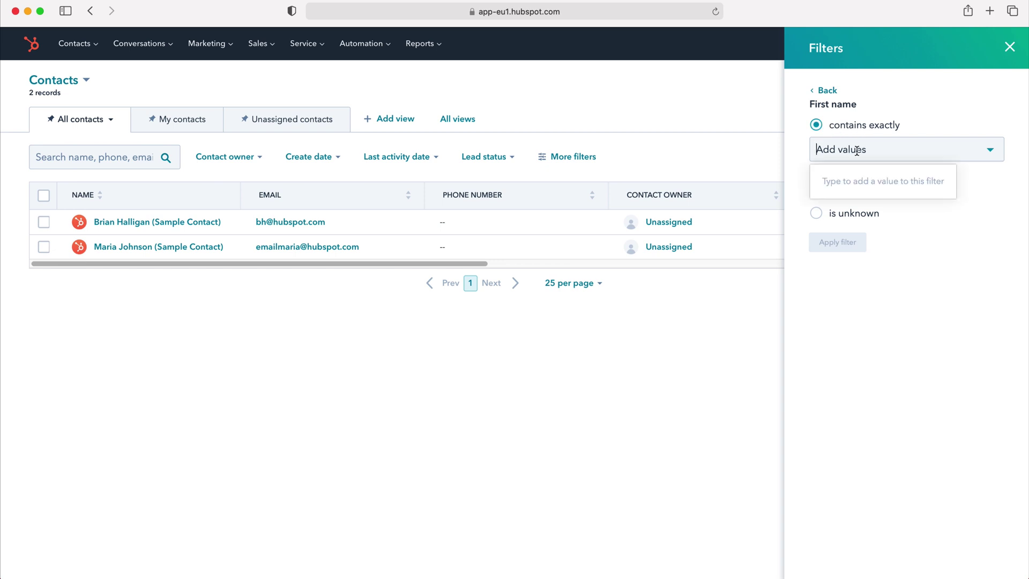
text(Brian)
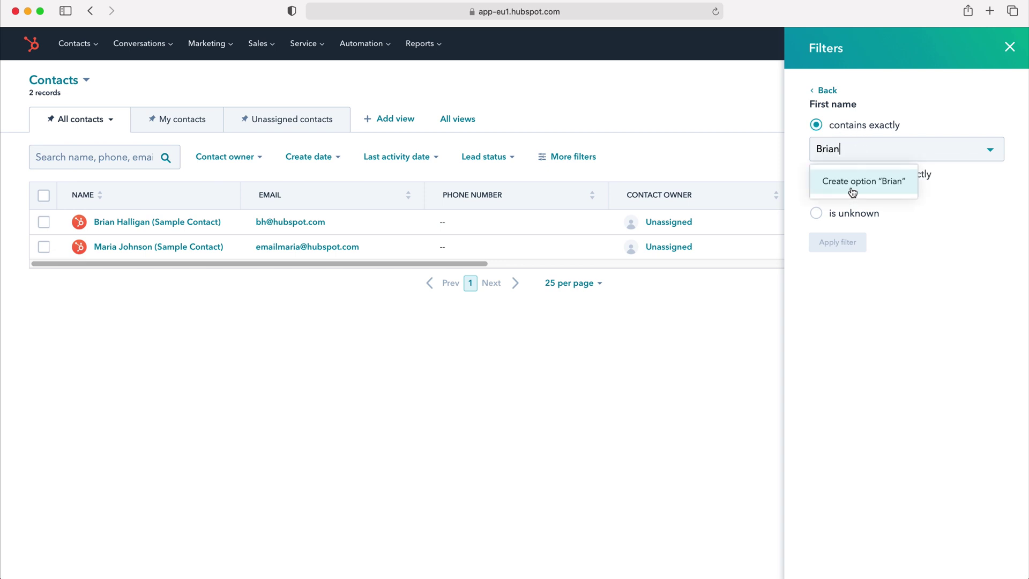
click(853, 188)
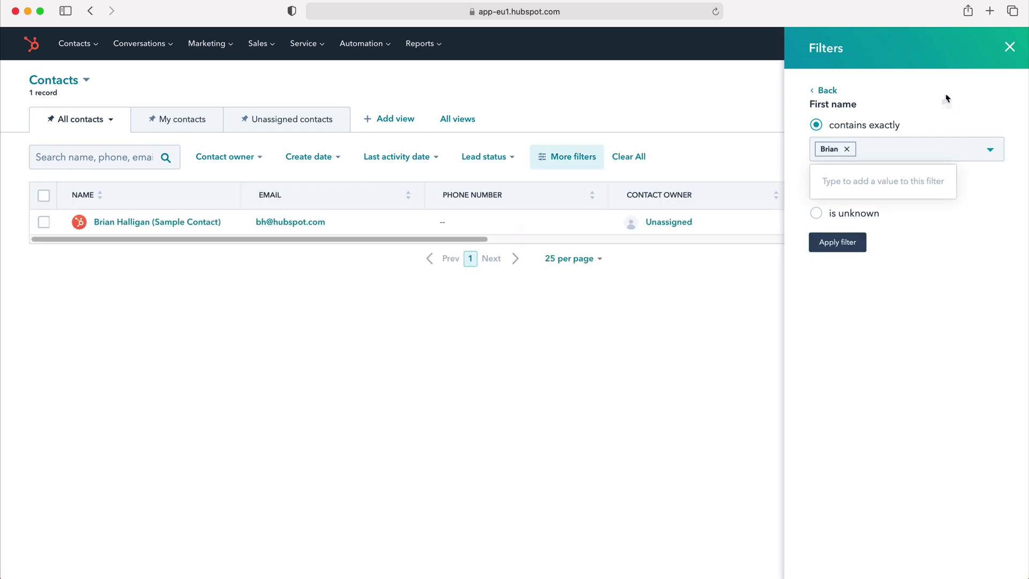
click(848, 243)
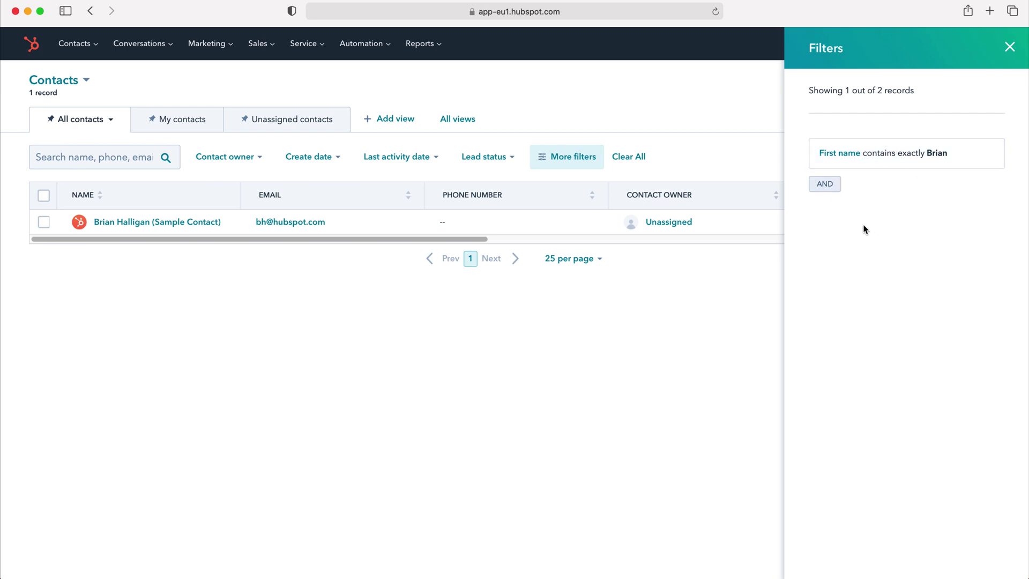
Add an AND condition requiring Last name to contain exactly 'Halligan'
click(834, 188)
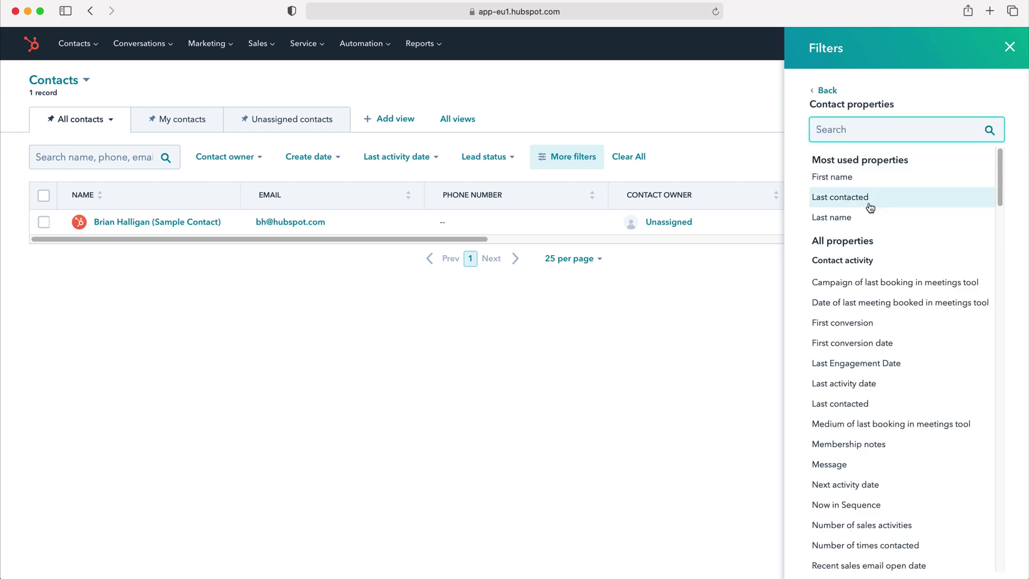
click(864, 217)
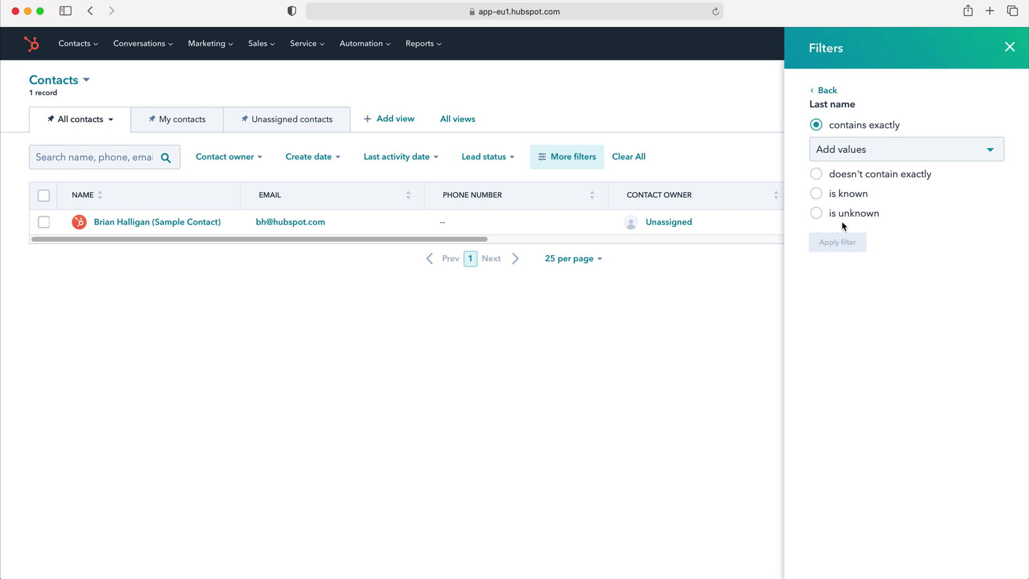
click(844, 149)
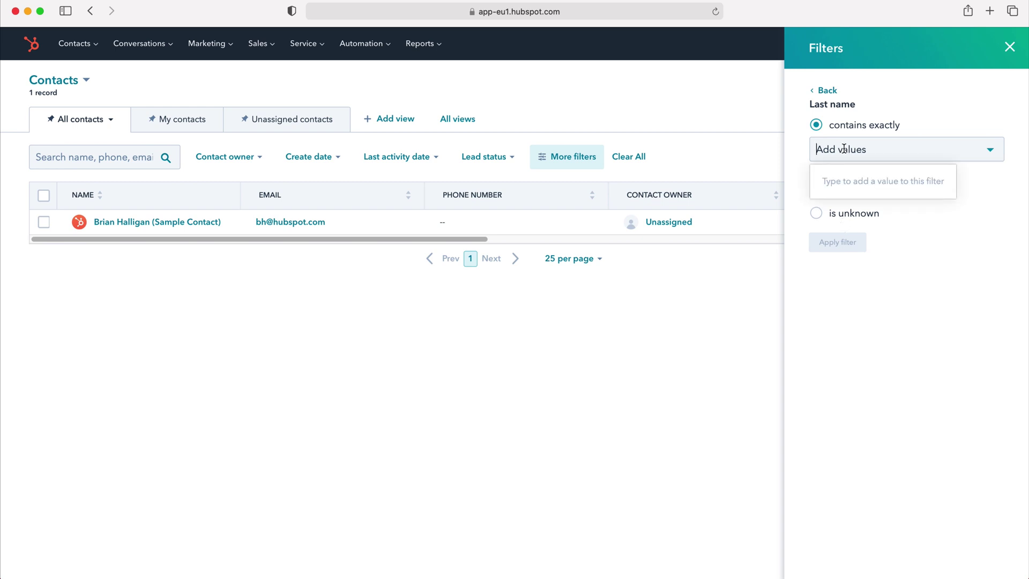
text(Hall)
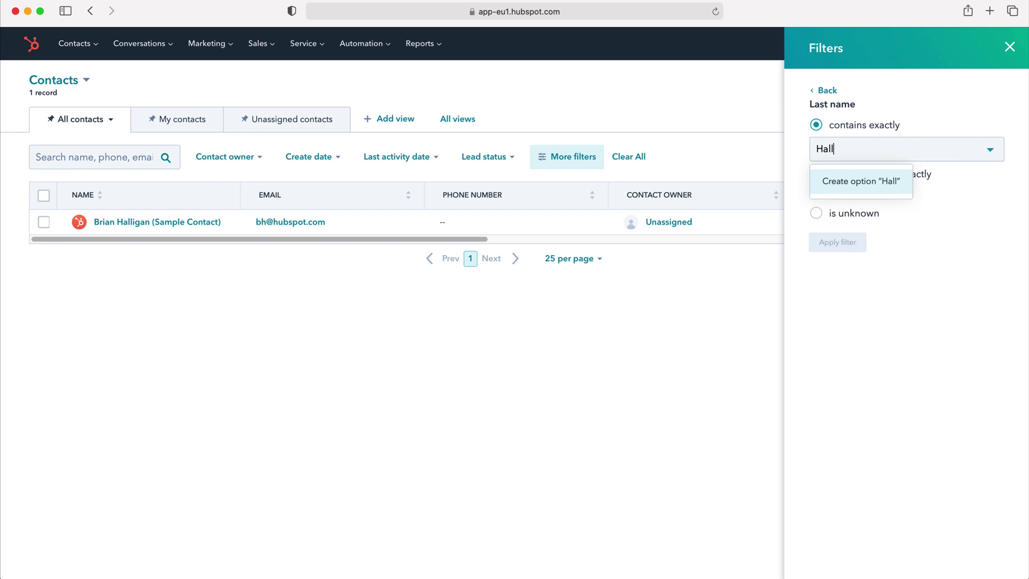
text(igan)
click(841, 182)
click(863, 289)
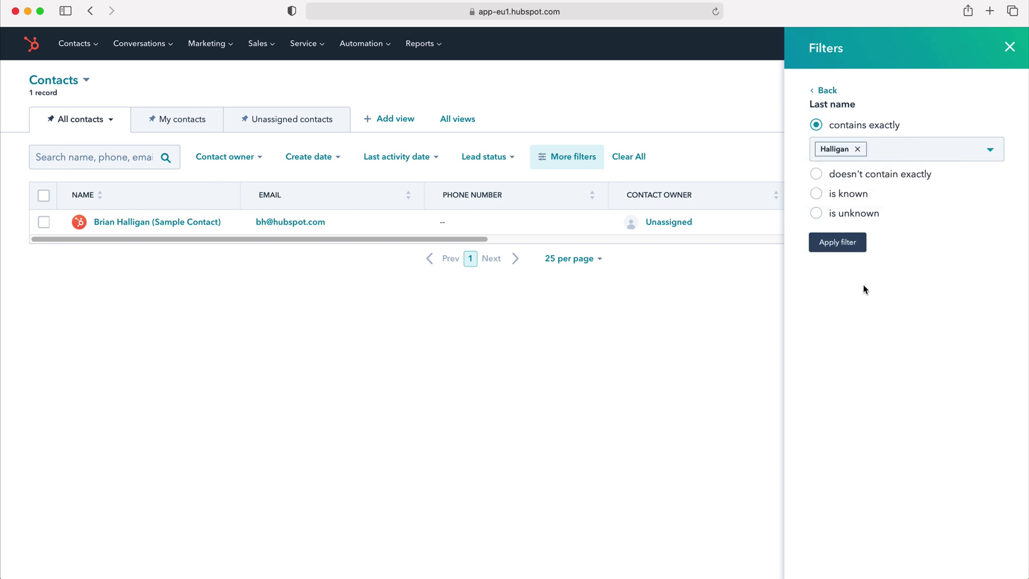
click(851, 255)
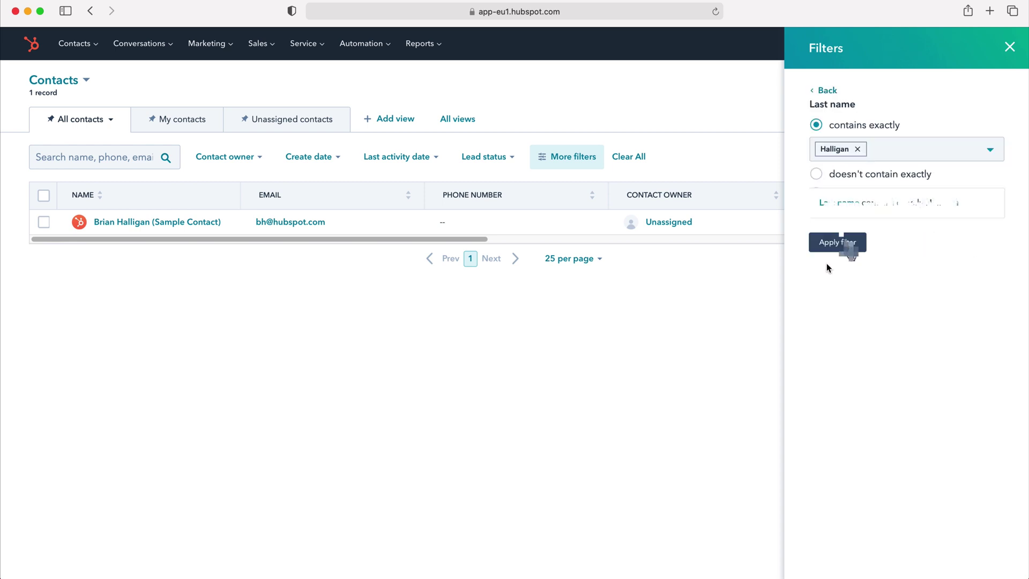
click(834, 236)
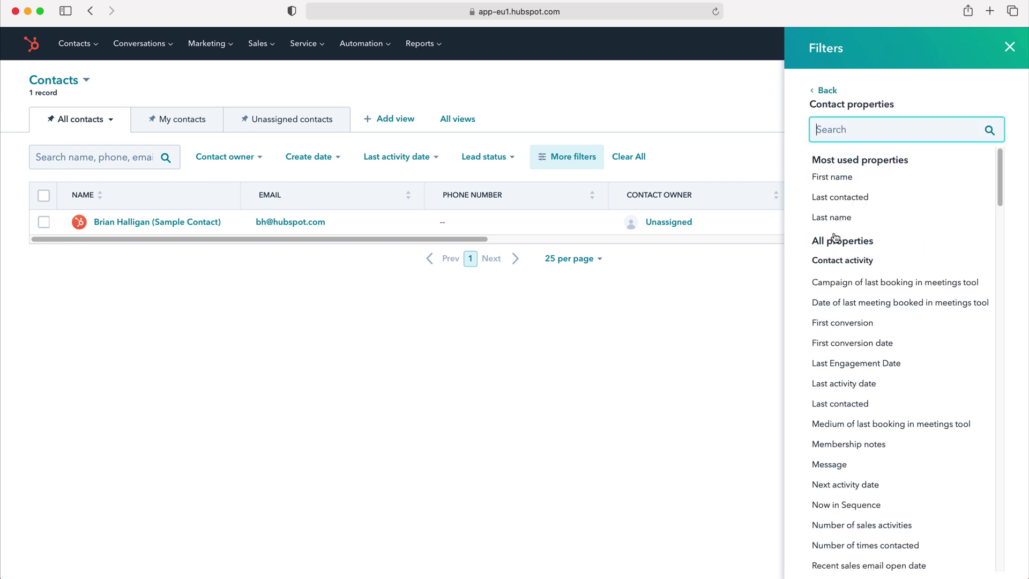
scroll(890, 233, down, 2)
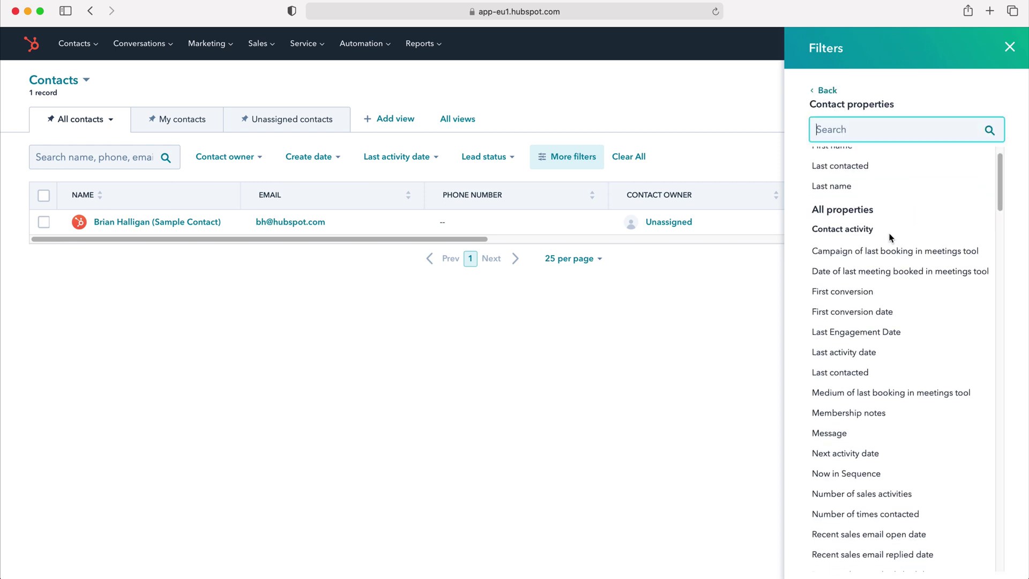
scroll(889, 233, down, 2)
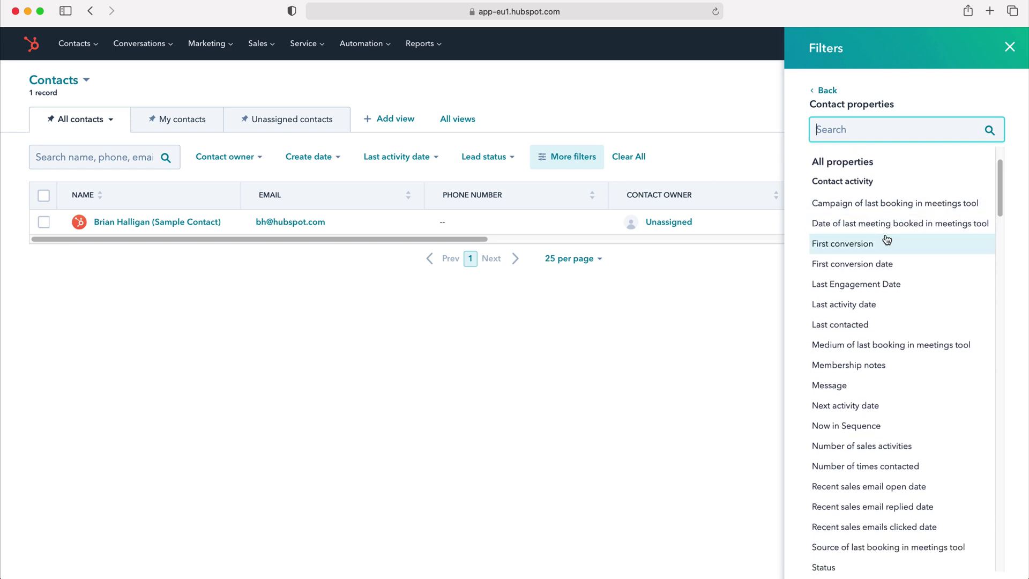
scroll(885, 238, down, 1)
scroll(885, 241, down, 1)
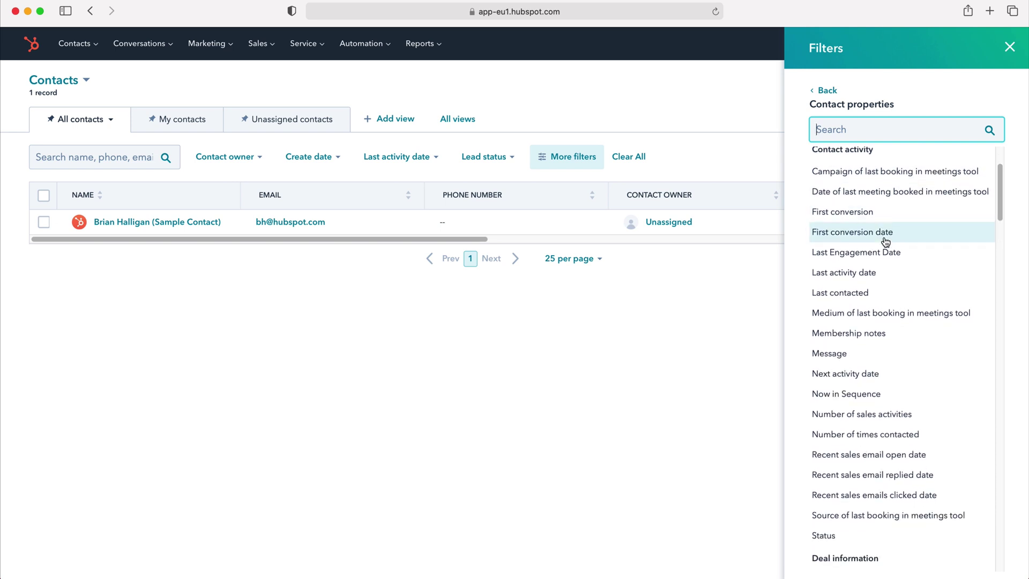
scroll(885, 241, down, 2)
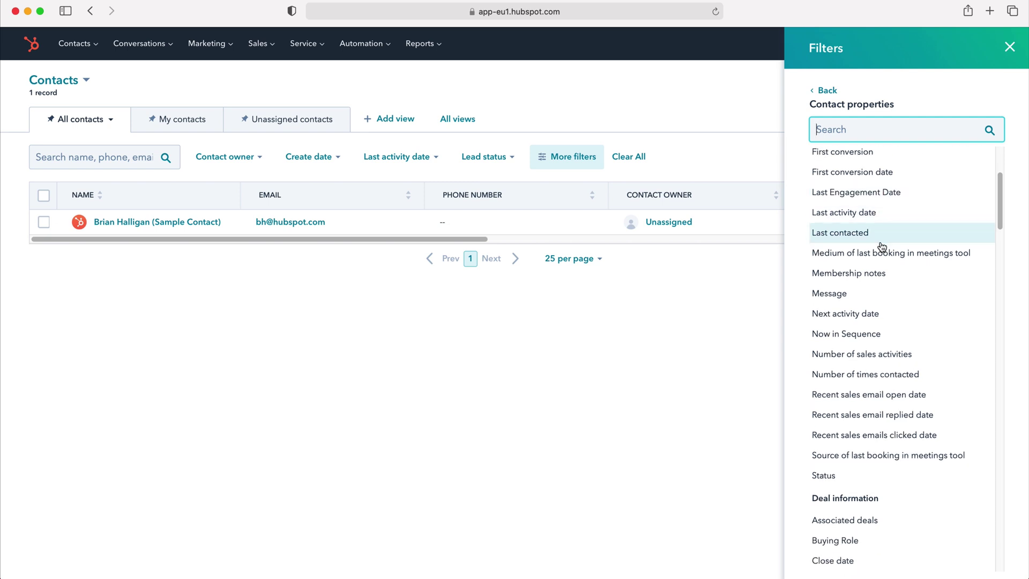
scroll(872, 300, down, 2)
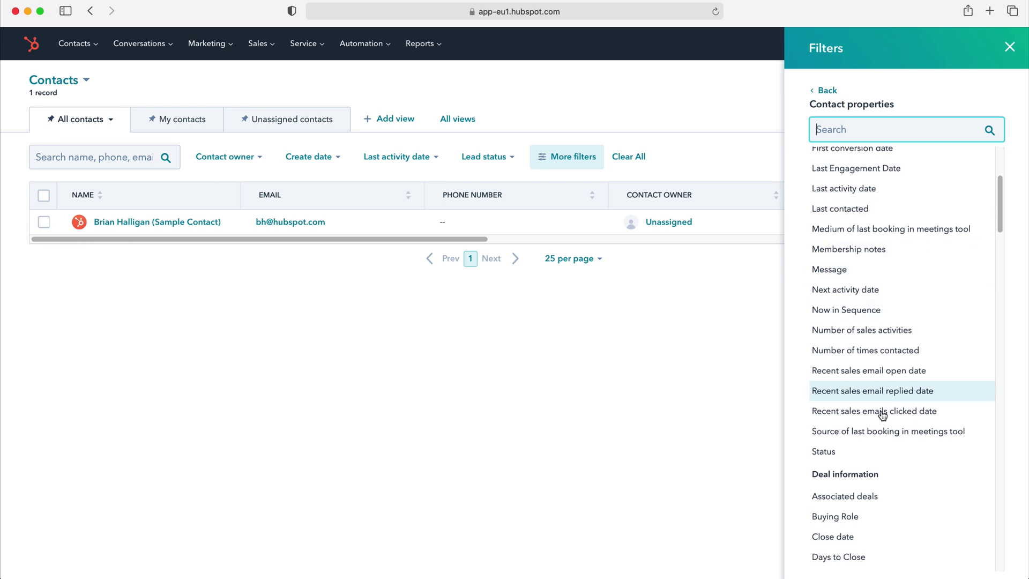
scroll(879, 443, down, 6)
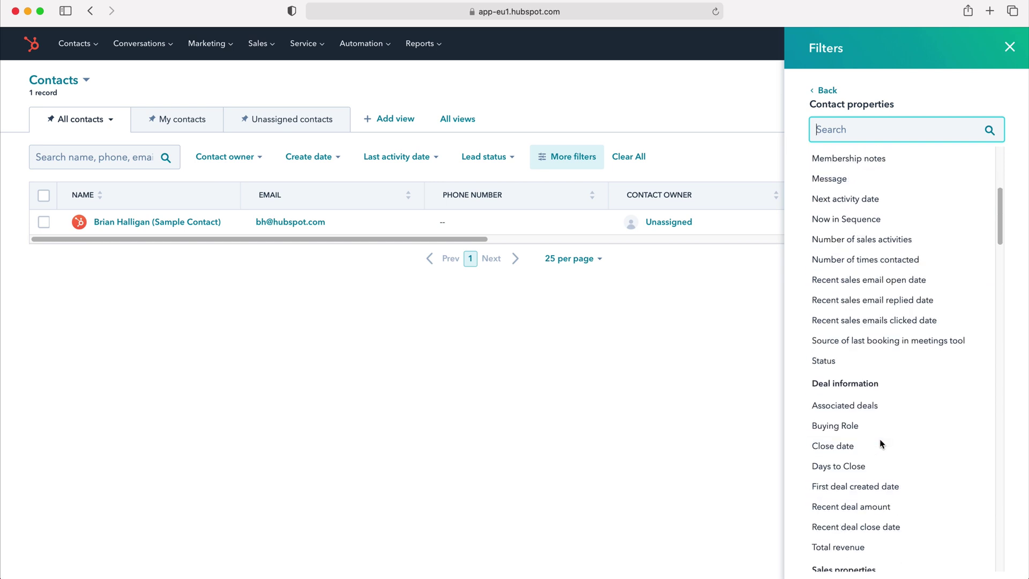
scroll(881, 455, down, 13)
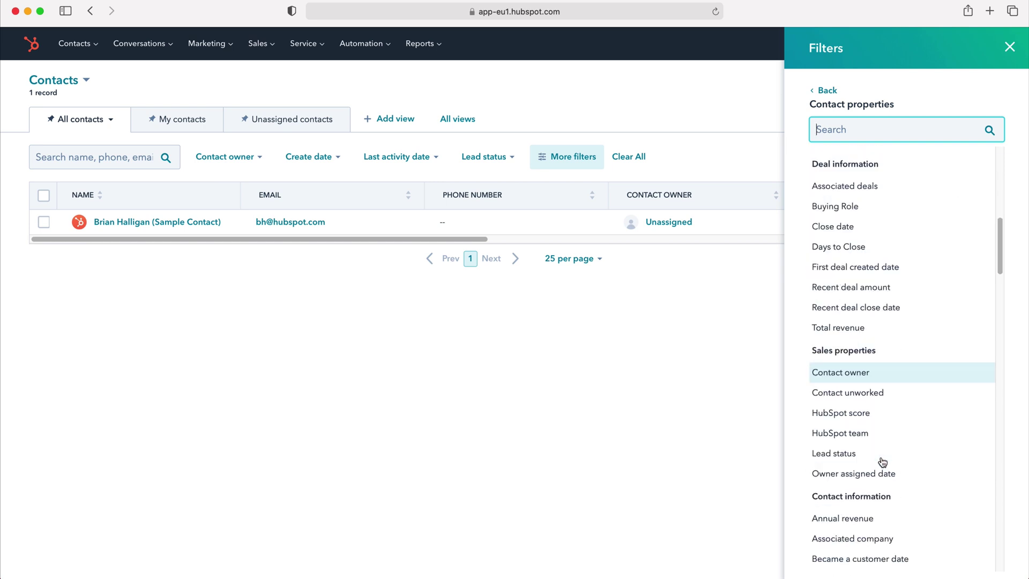
scroll(883, 460, down, 20)
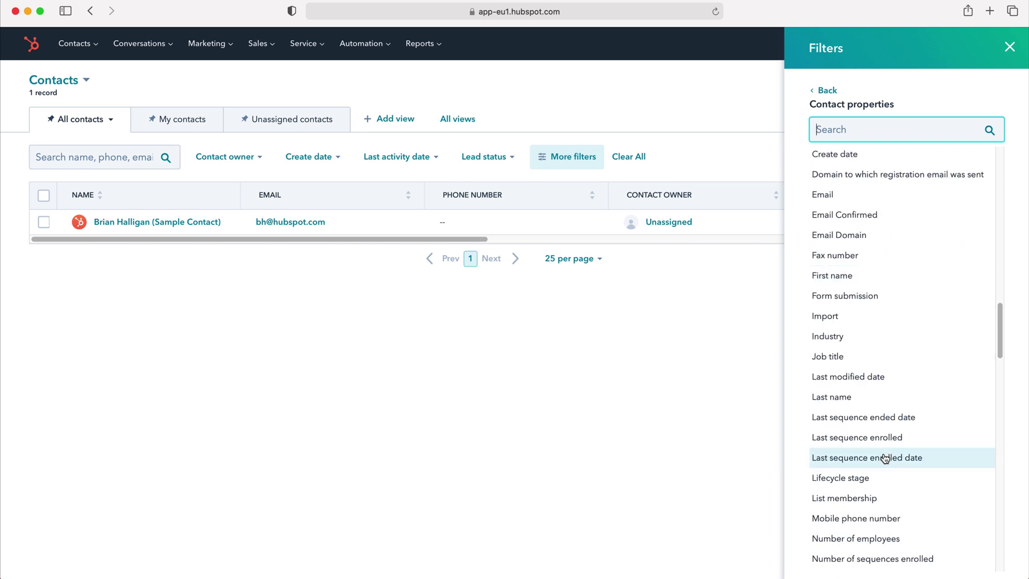
scroll(884, 457, down, 15)
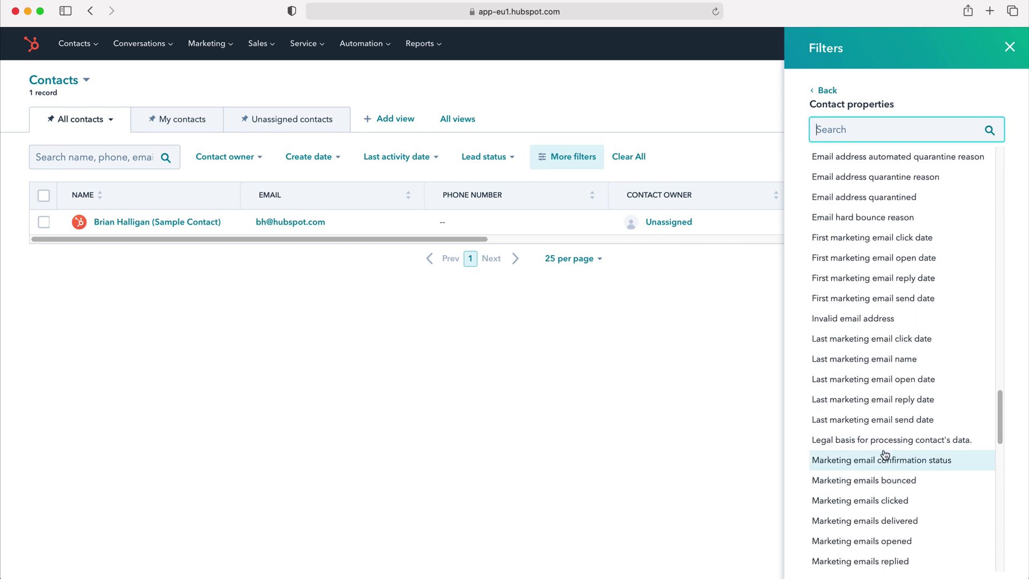
scroll(885, 454, up, 10)
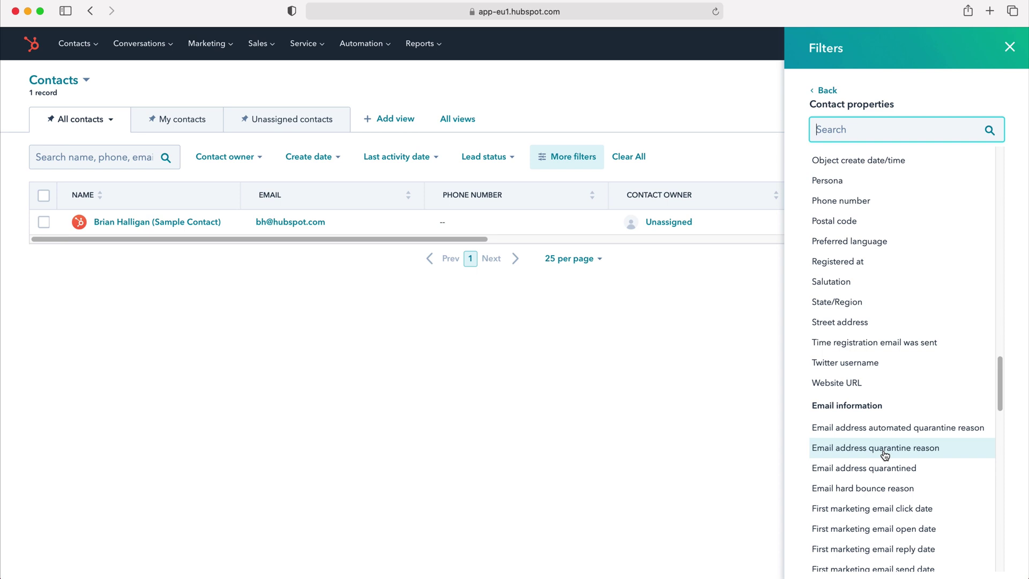
scroll(885, 455, down, 10)
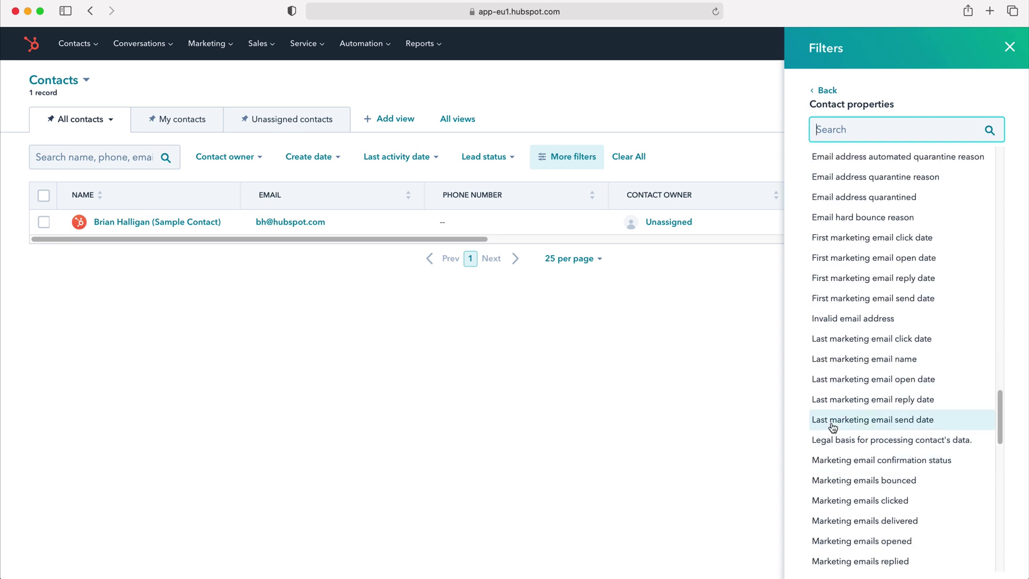
scroll(846, 418, up, 20)
scroll(856, 366, up, 20)
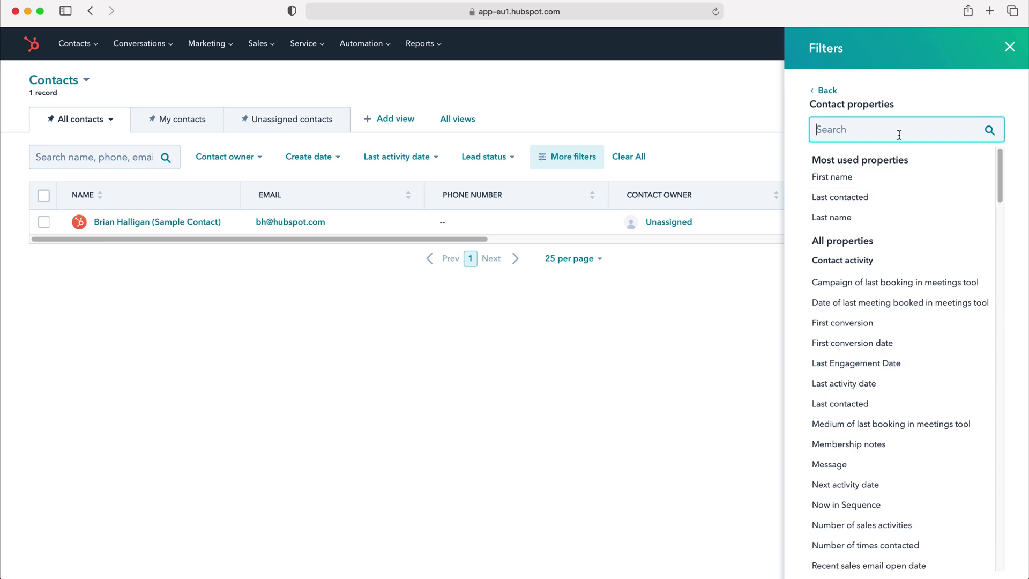
click(825, 90)
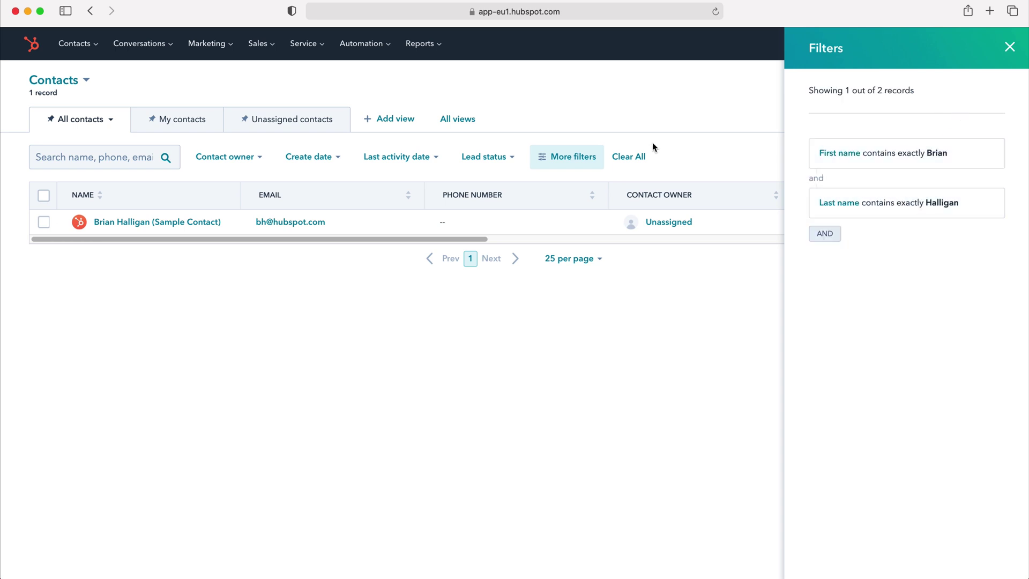
Close the filters panel and save the filtered list as a new view named 'Test View'
click(1007, 45)
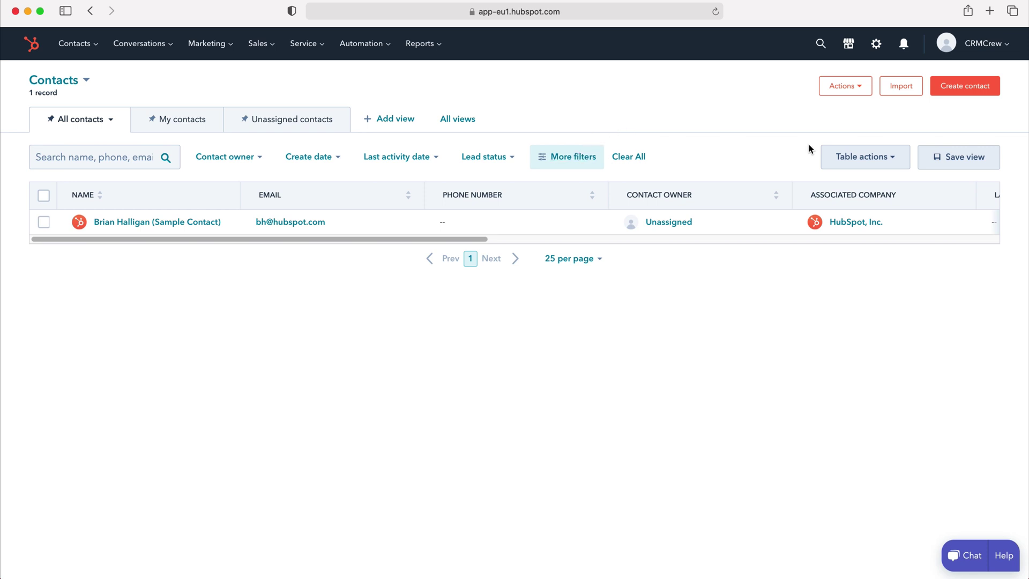
click(973, 164)
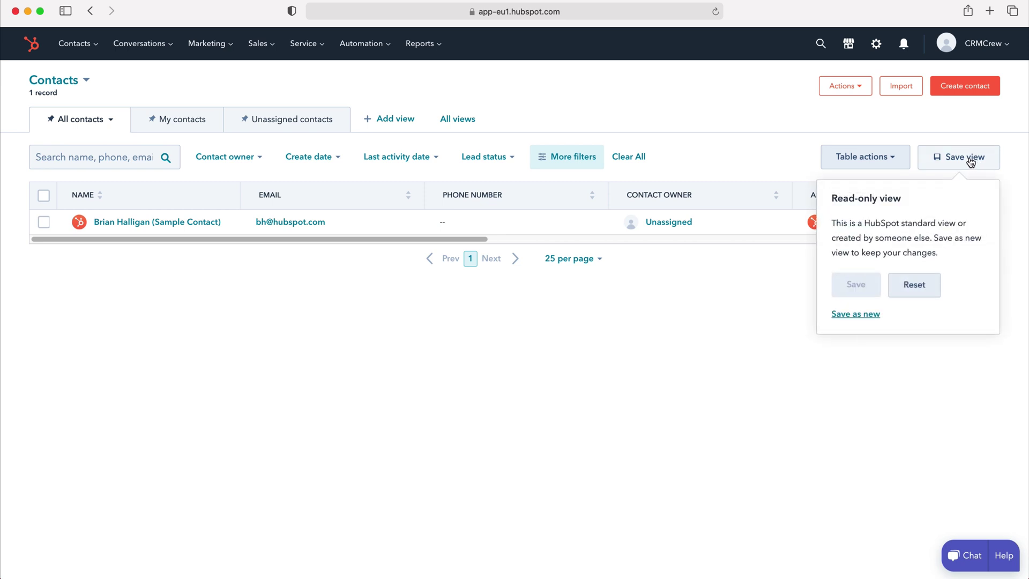
click(857, 314)
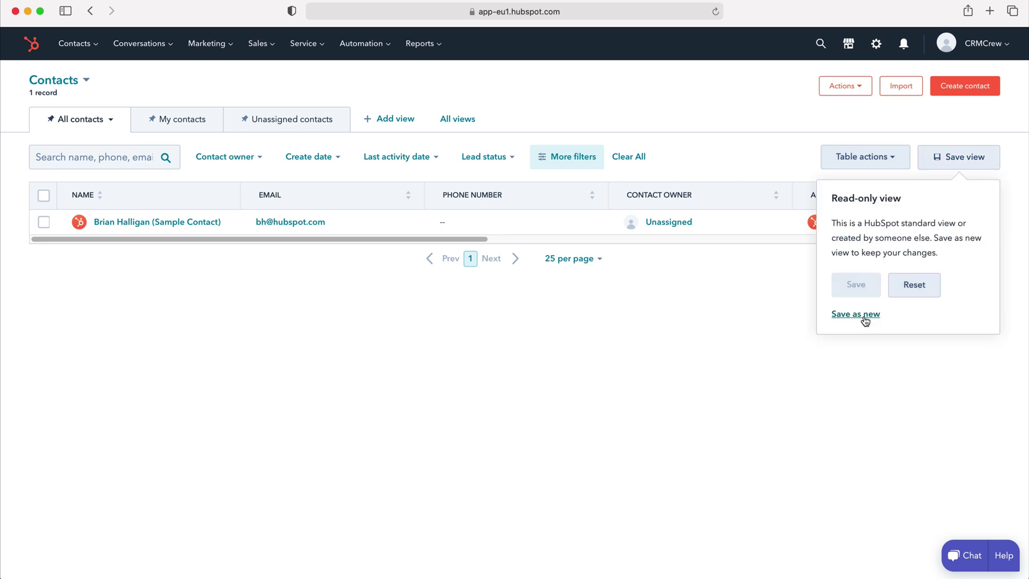
click(864, 315)
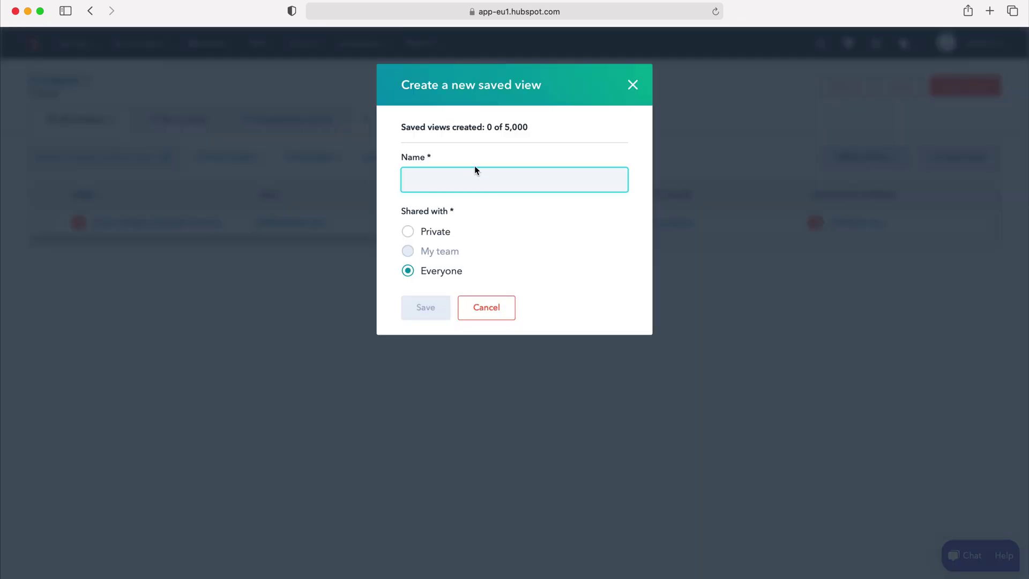
text(Test View)
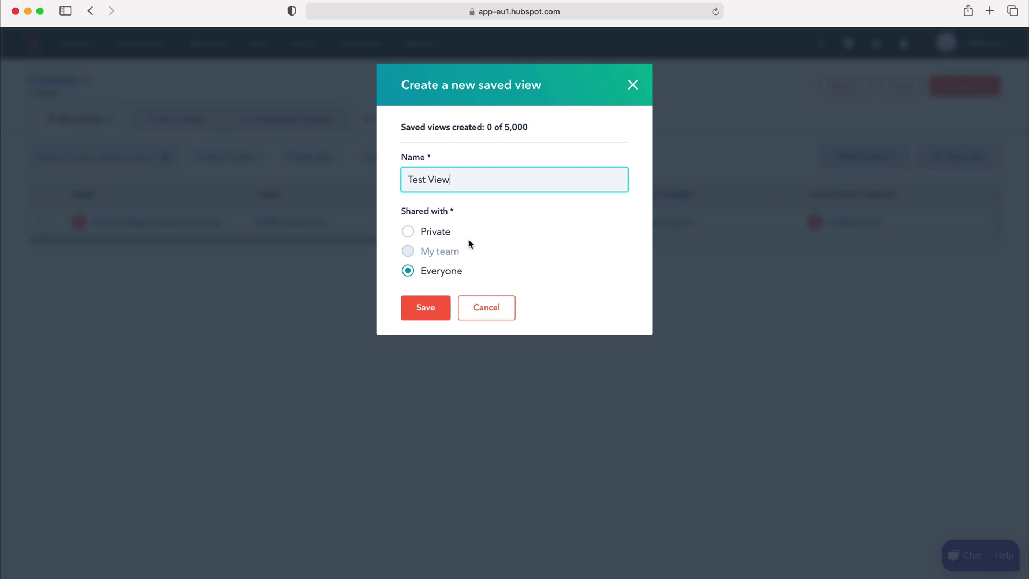
mouse_move(427, 256)
click(420, 309)
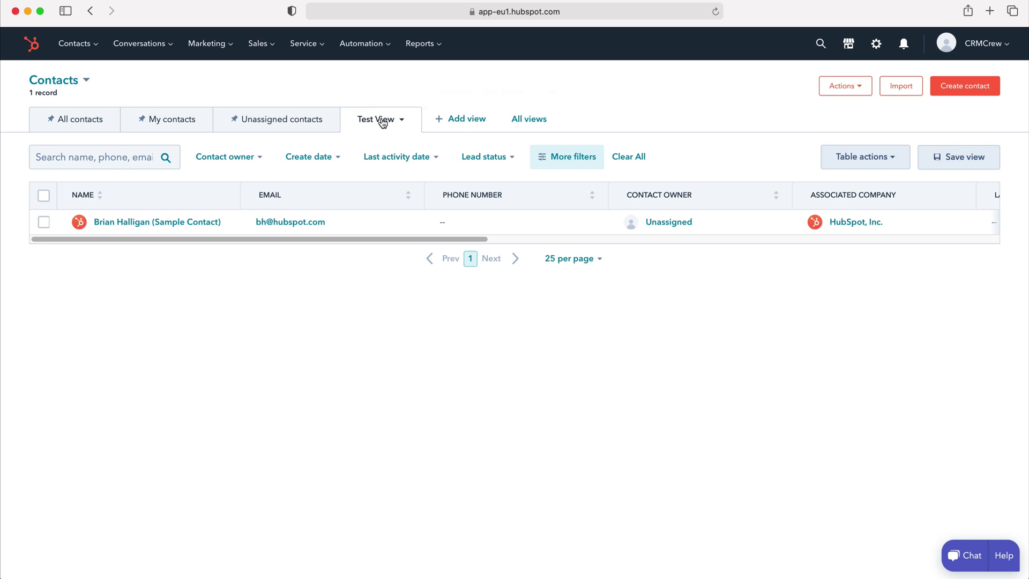
Delete the First name and Last name conditions from All contacts, then return to the Test View tab
click(80, 121)
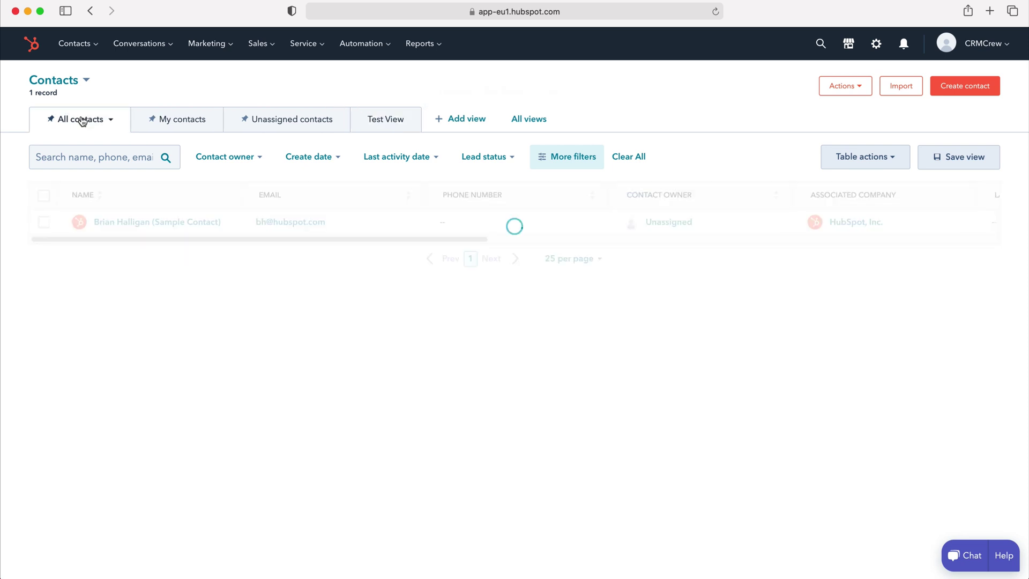
click(565, 160)
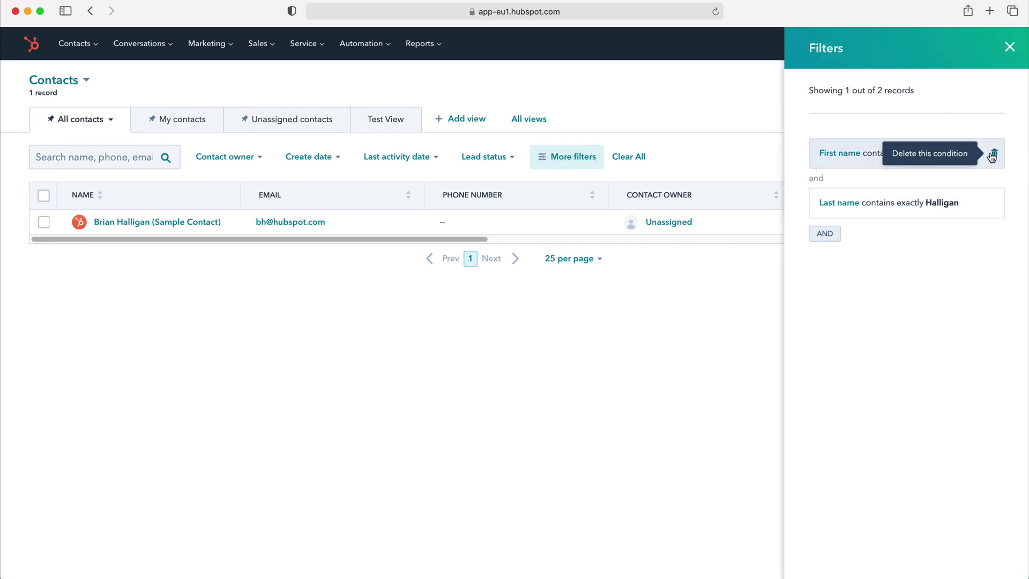
mouse_move(993, 155)
click(995, 156)
click(994, 156)
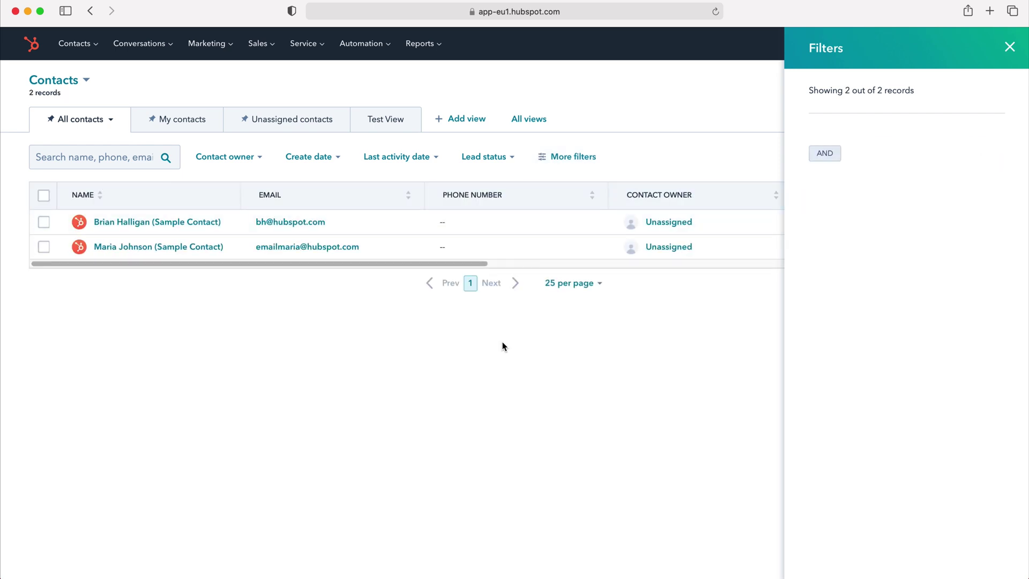
click(1009, 48)
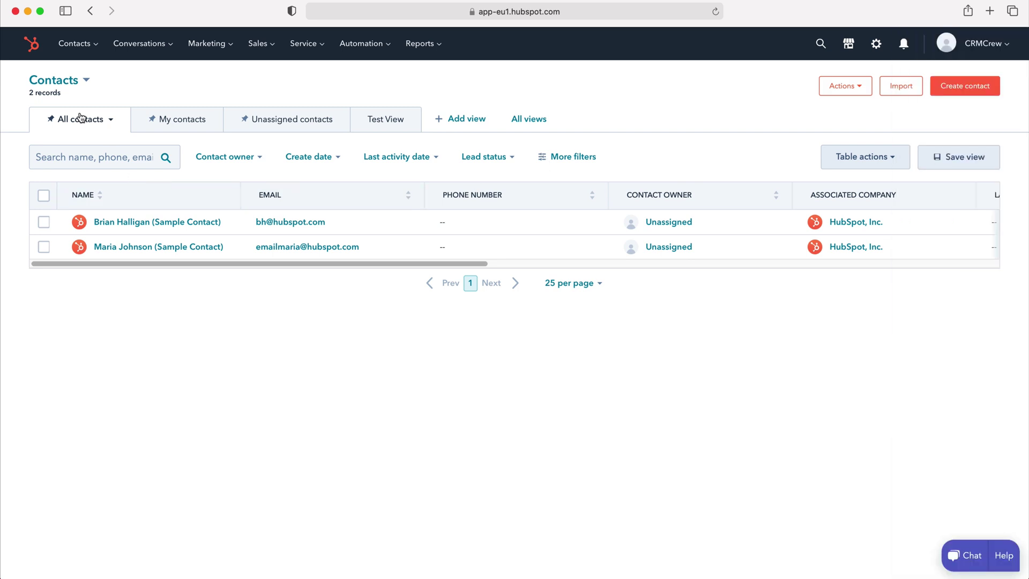
click(390, 123)
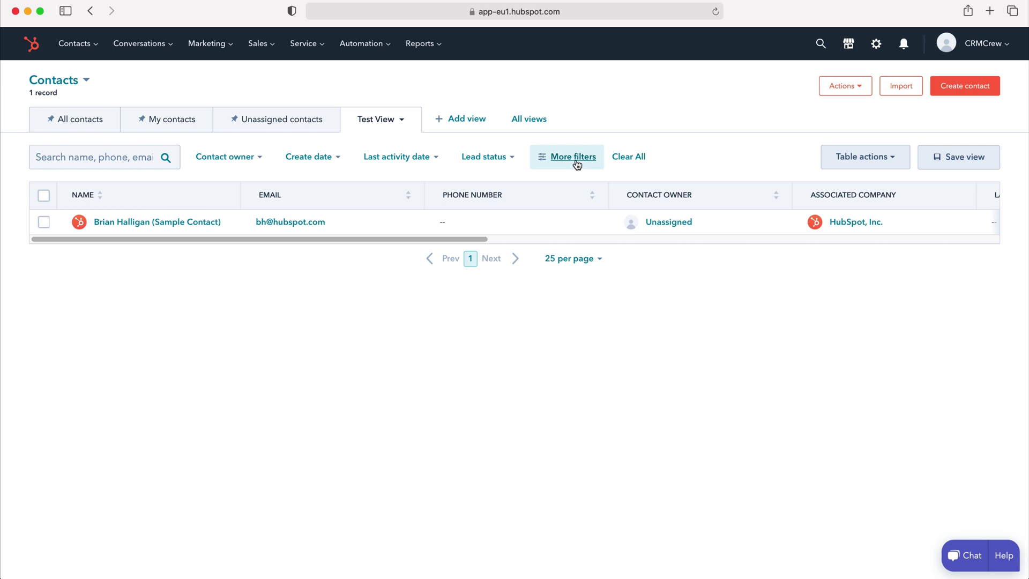
Add a 'Last contacted is unknown' condition to Test View and save the view
mouse_move(191, 228)
click(569, 159)
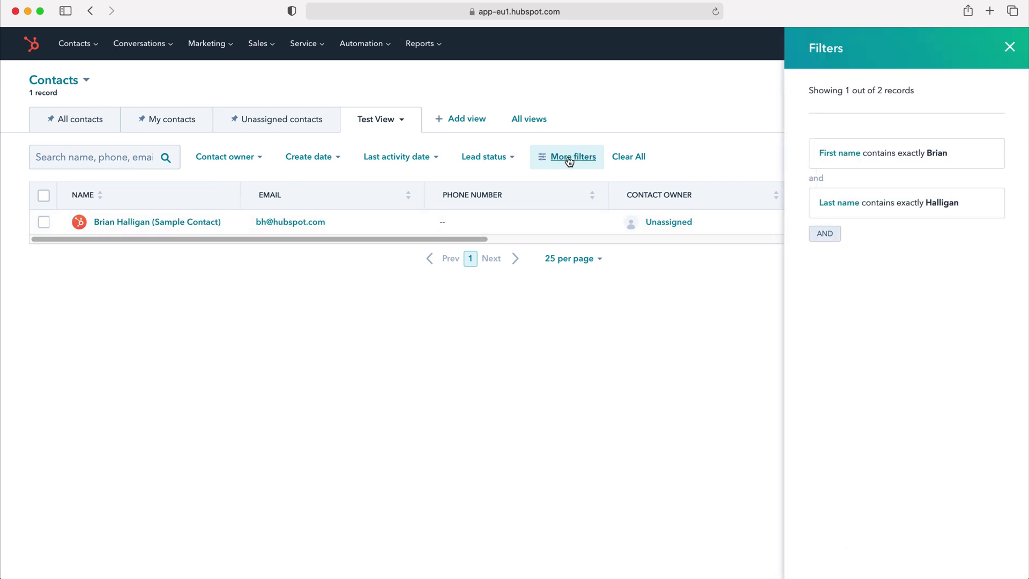
click(822, 234)
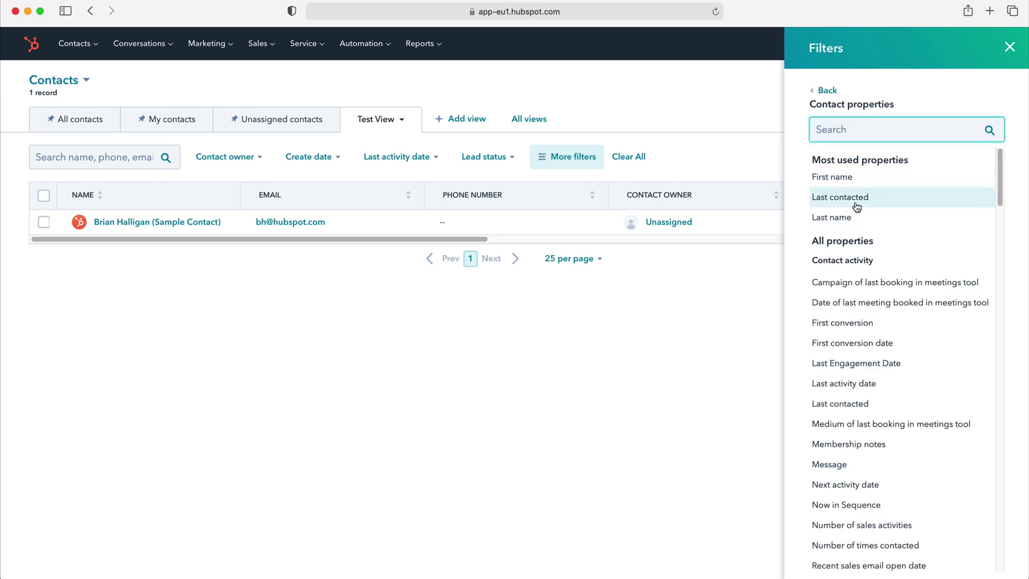
click(856, 202)
click(847, 289)
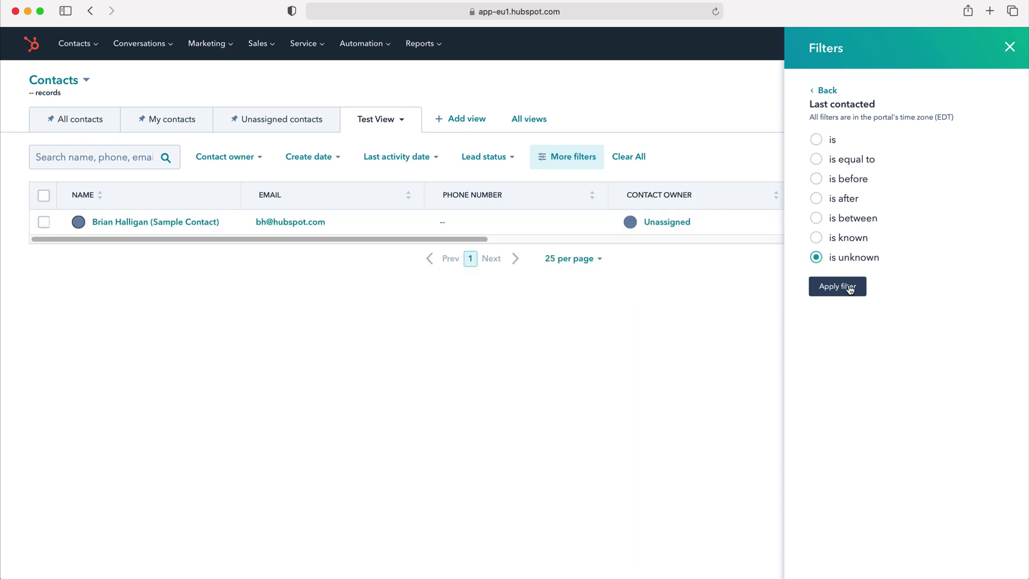
click(837, 287)
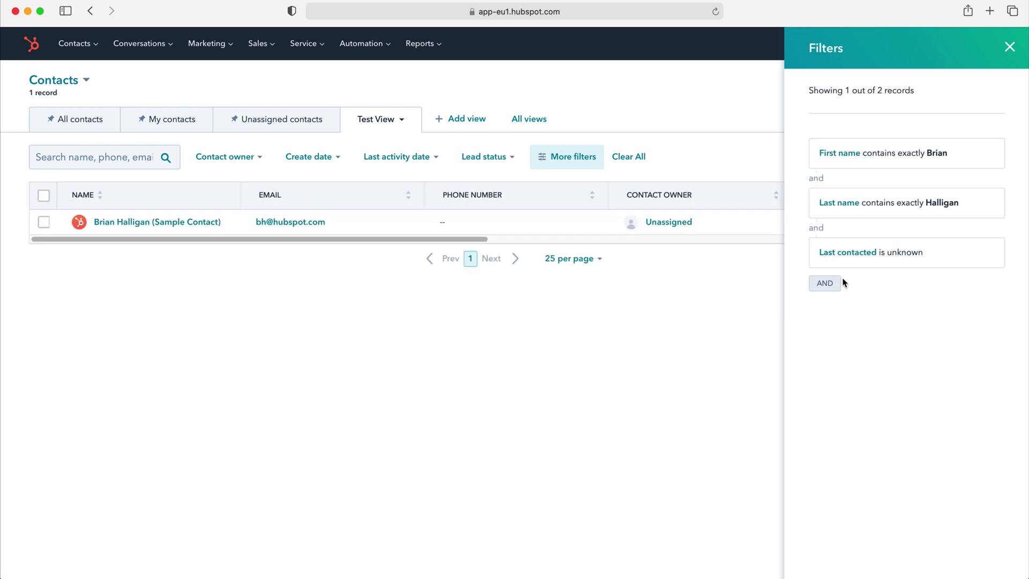
click(1008, 47)
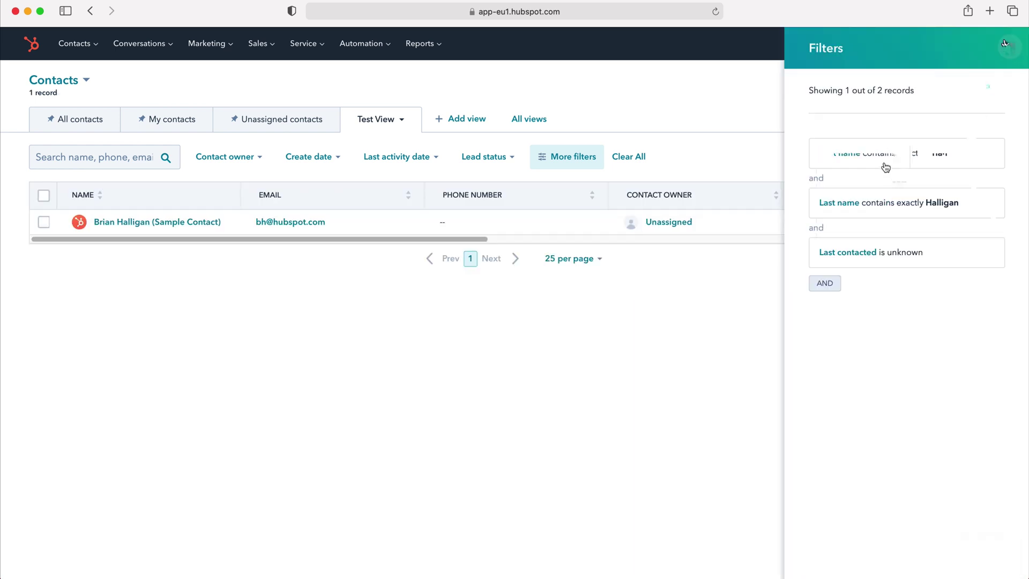
click(953, 157)
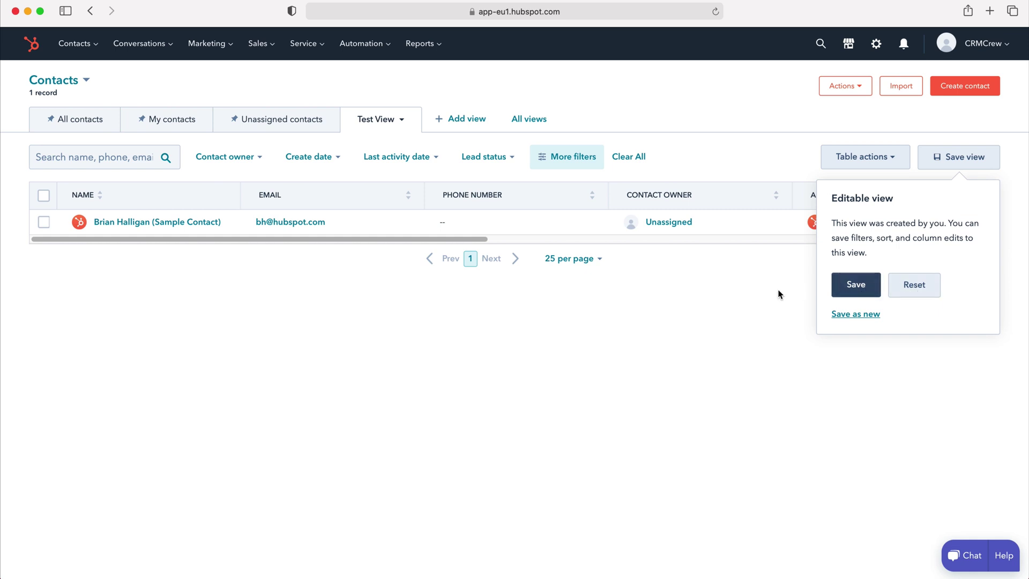
click(732, 314)
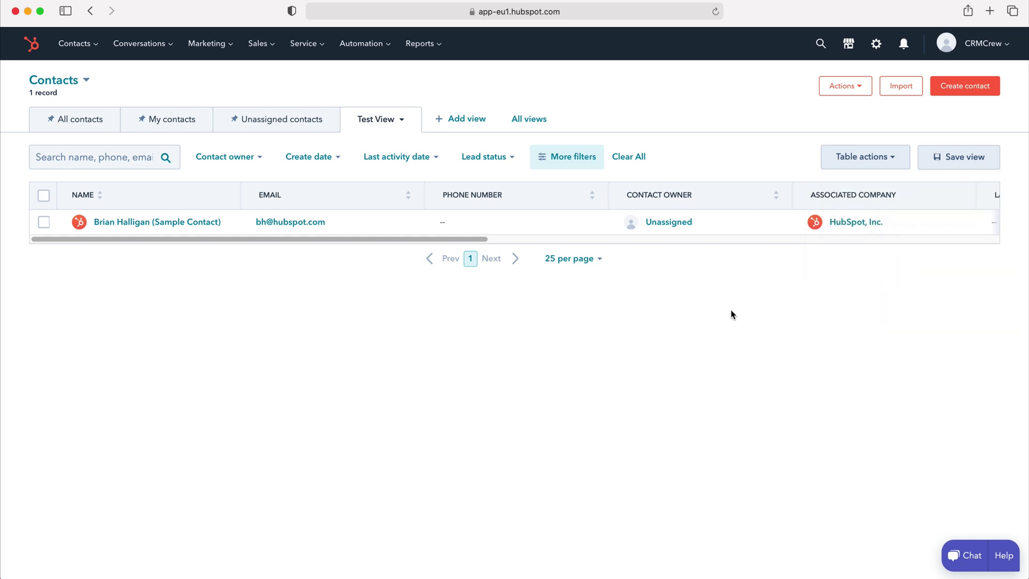